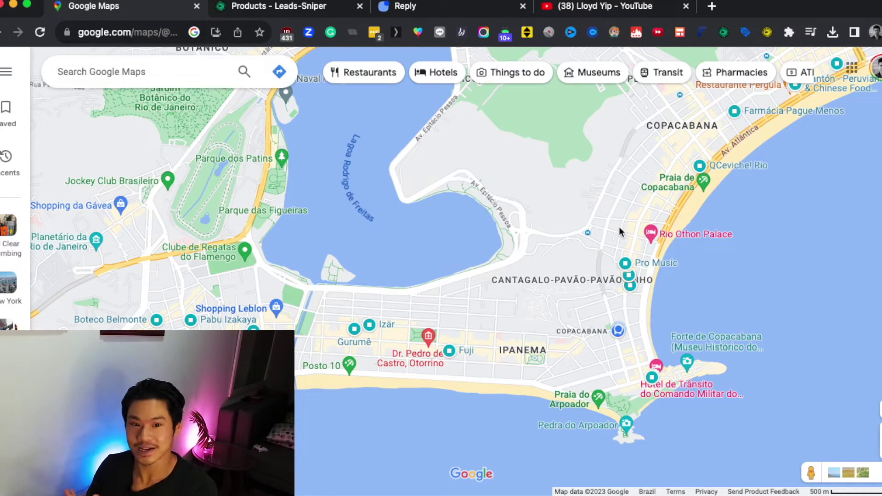
Step: Rerun the recent 'plumbers' search so results led by LHM Serviços appear across Rio
left_click(173, 73)
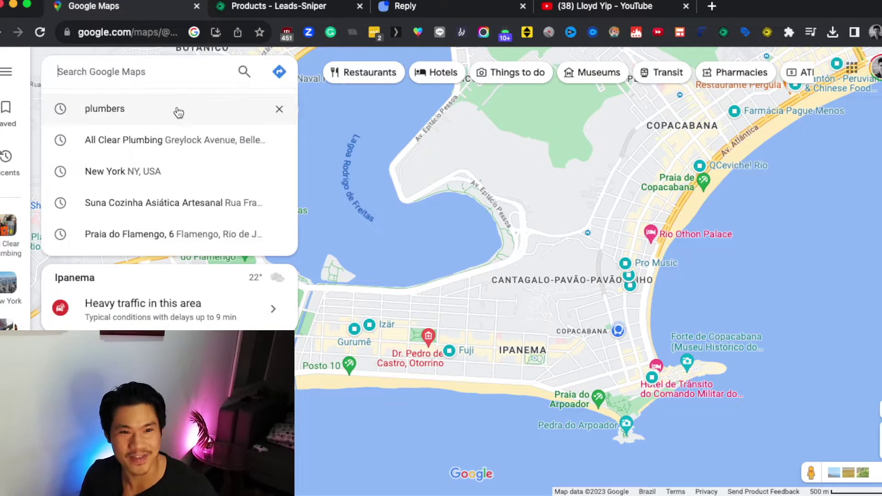
left_click(179, 110)
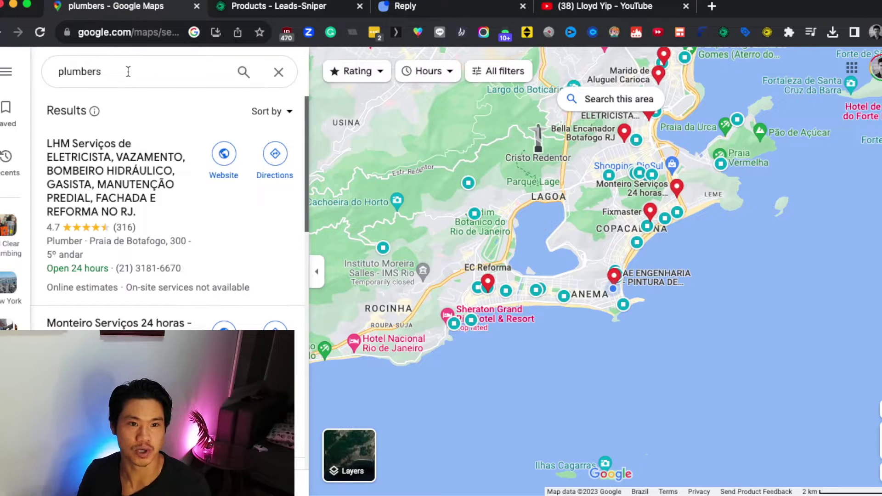
left_click_drag(113, 72, 52, 77)
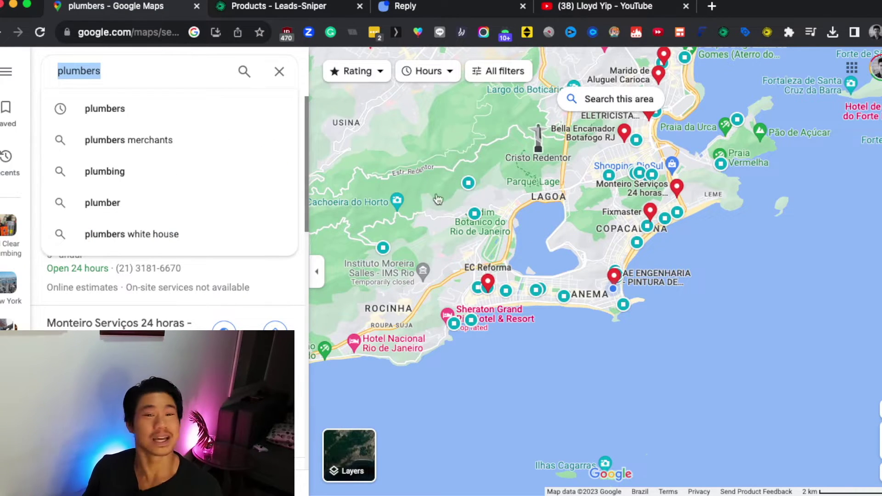
left_click(180, 68)
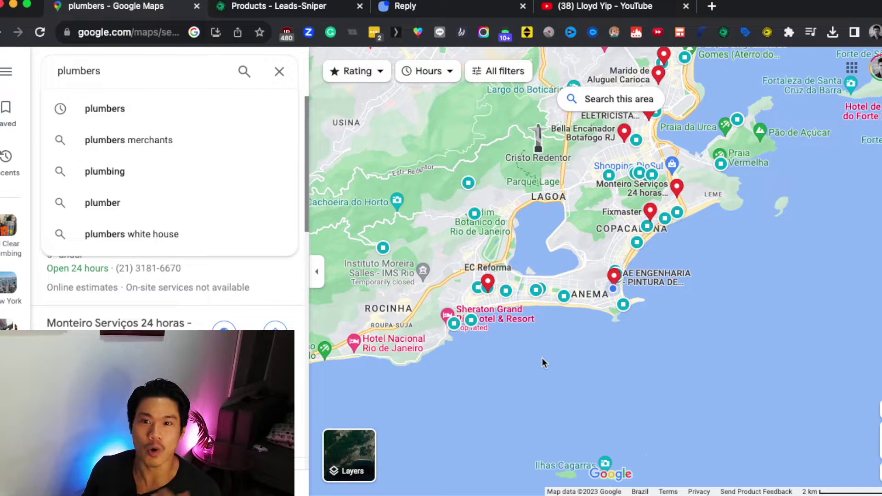
key("Return")
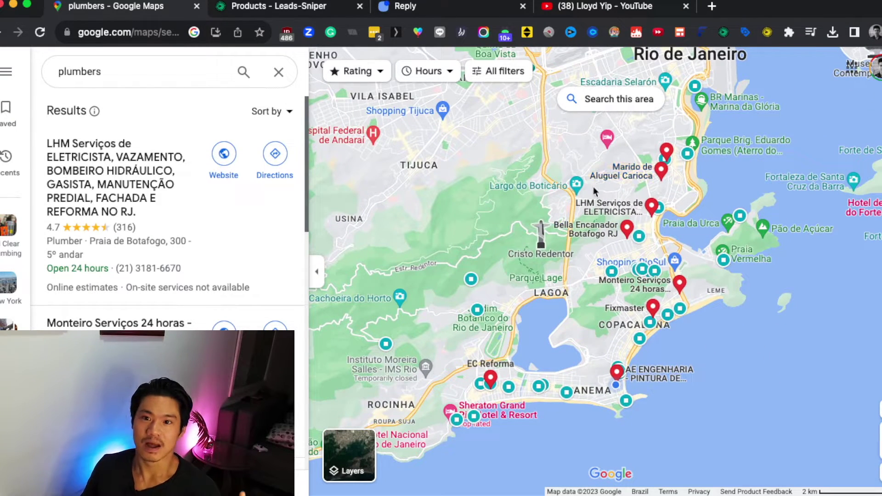
mouse_move(619, 220)
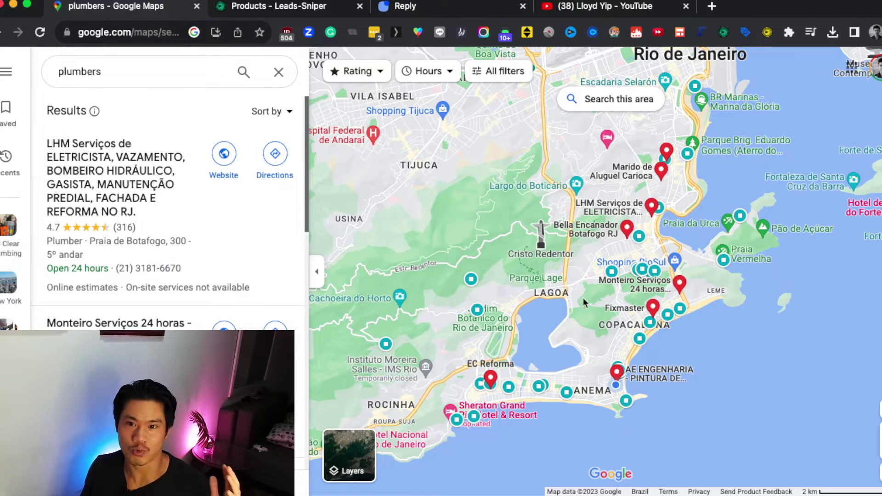
Step: Scroll through the plumber result cards, then switch to the 'Products - Leads-Sniper' page
scroll(145, 255, "down", 1)
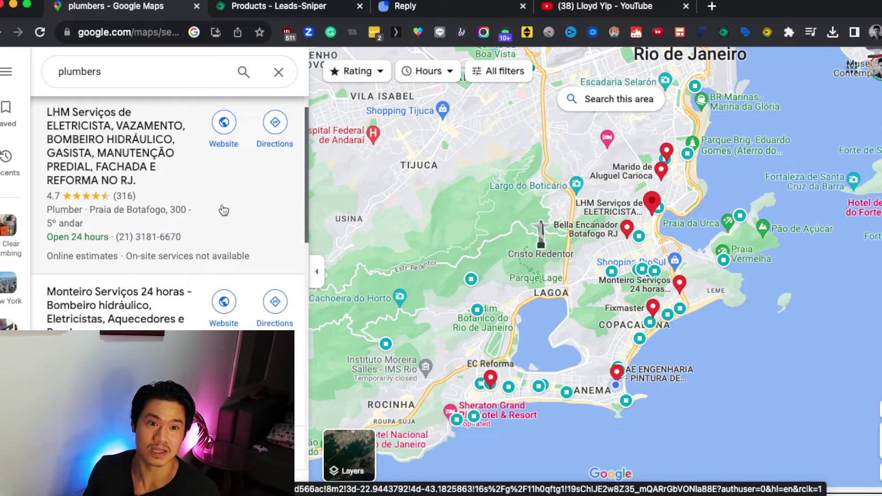
scroll(251, 299, "down", 3)
scroll(242, 328, "down", 3)
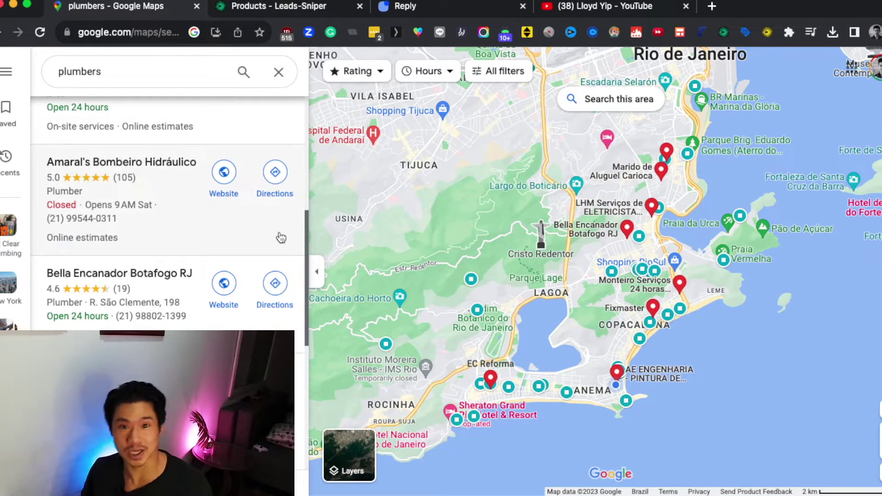
left_click(311, 7)
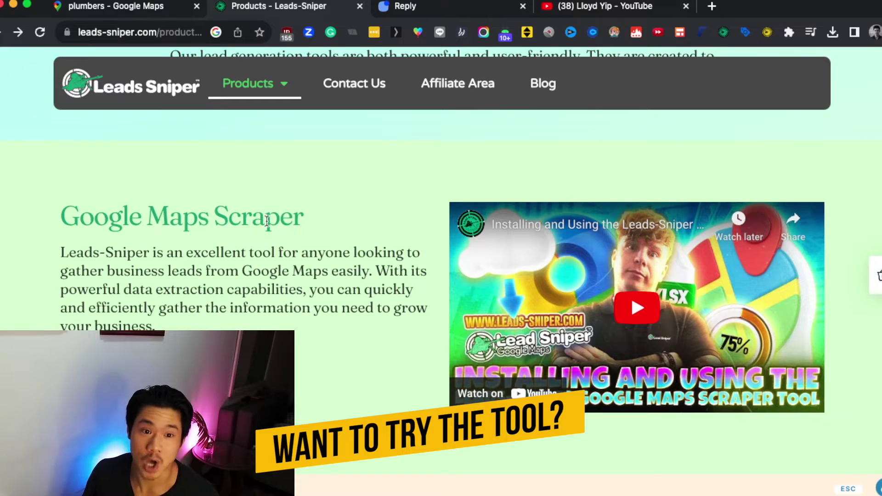
Step: Leave the Google Maps Scraper section and return to the 'plumbers - Google Maps' tab
left_click_drag(317, 214, 79, 226)
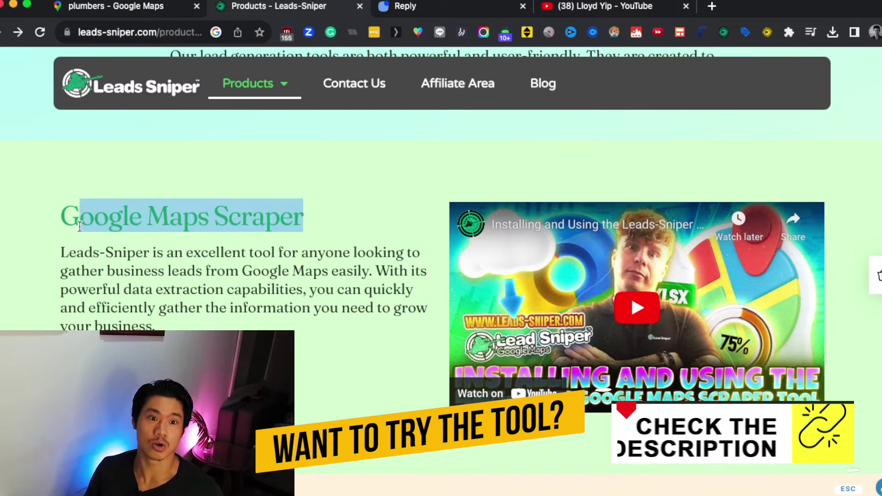
left_click(232, 256)
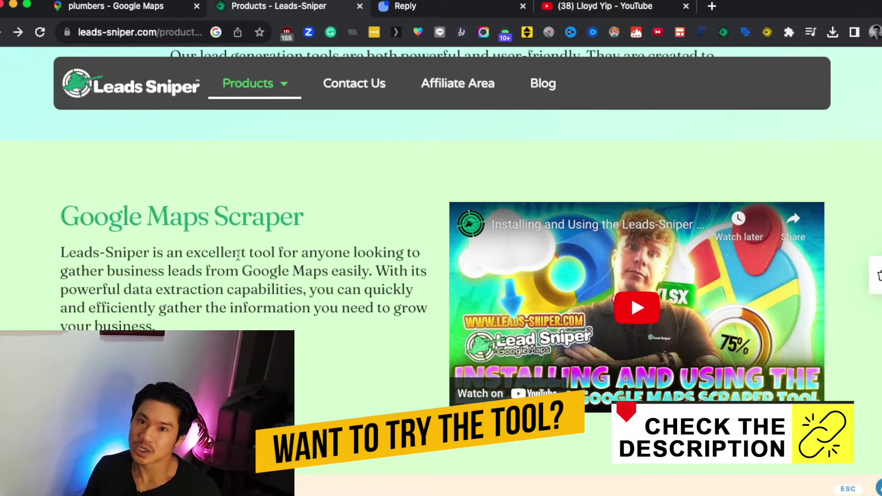
left_click(153, 10)
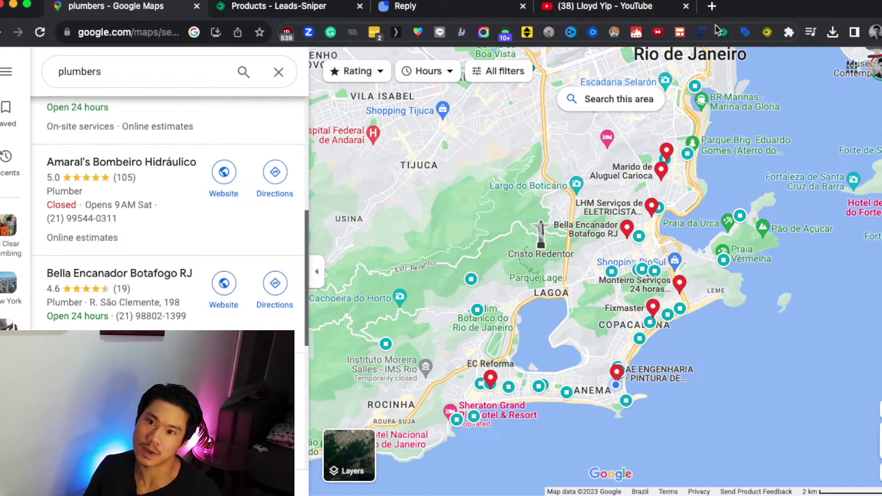
Step: Start a Leads Sniper scrape of Google Maps for the keyword 'plumber'
left_click(724, 33)
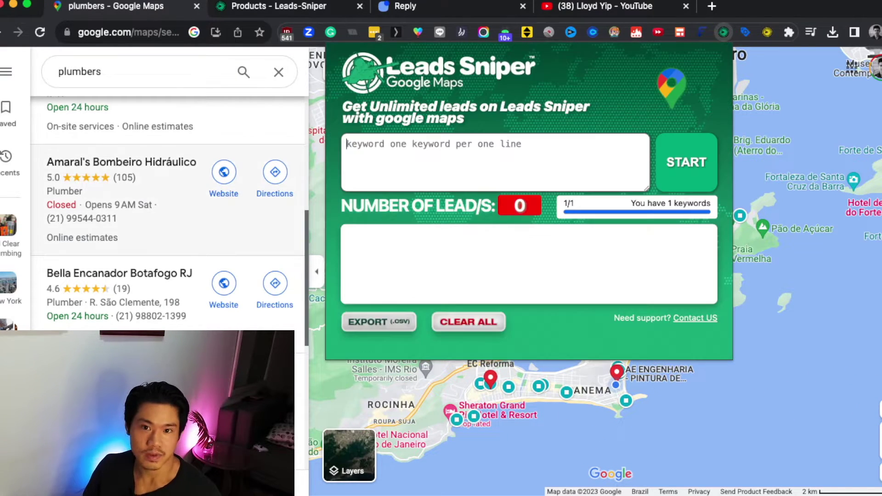
left_click(542, 153)
type("plumbers")
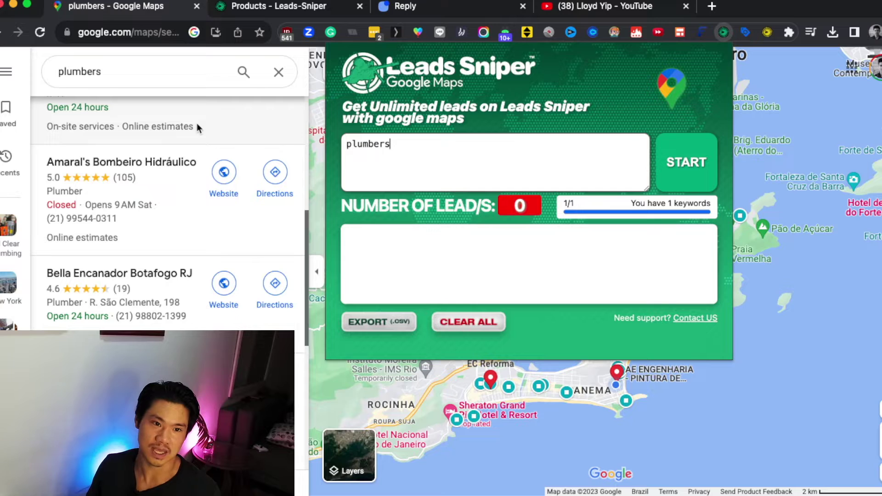
left_click(674, 164)
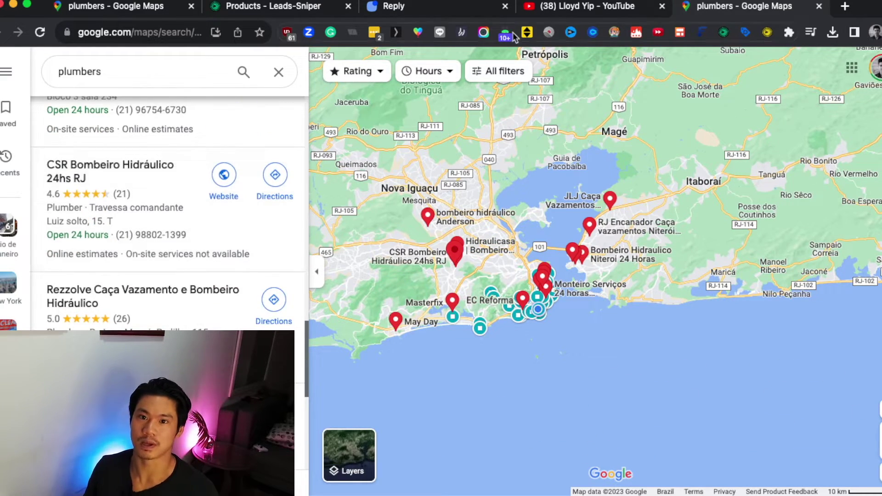
Step: Reopen Leads Sniper and stop scraping once 60 plumber leads are collected
left_click(724, 32)
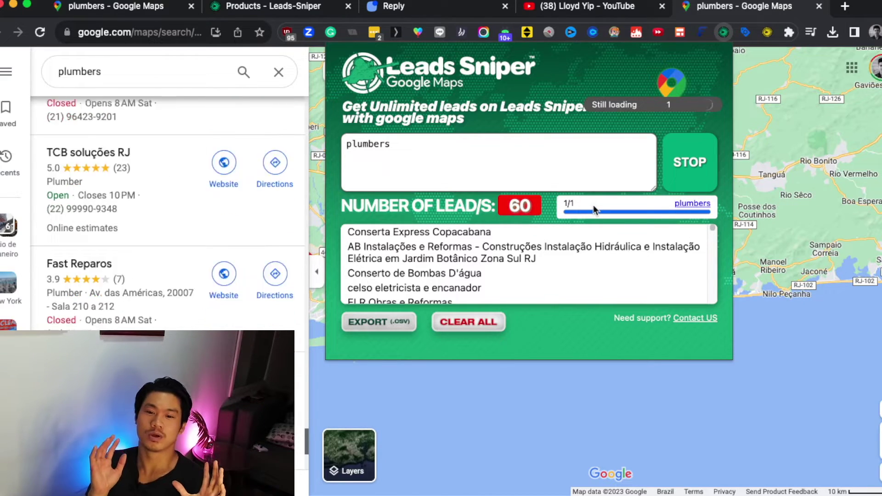
left_click(707, 163)
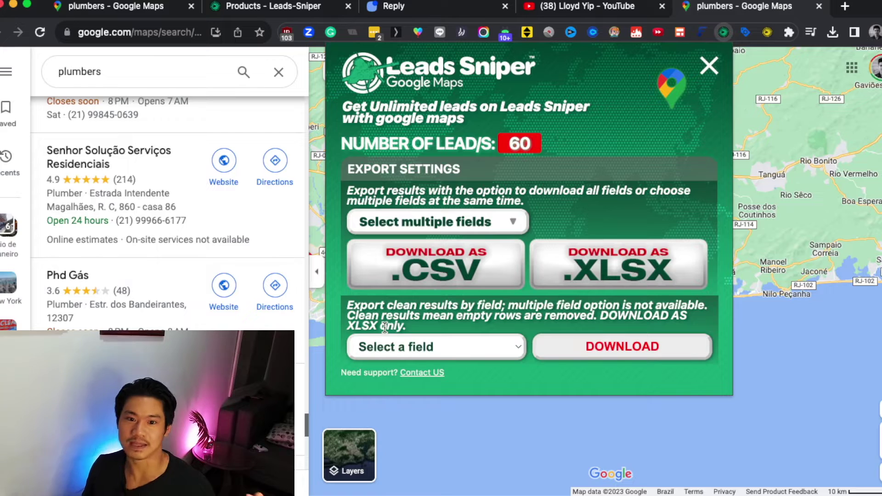
Step: Export the scraped plumber leads from Leads Sniper as data.csv
left_click(385, 327)
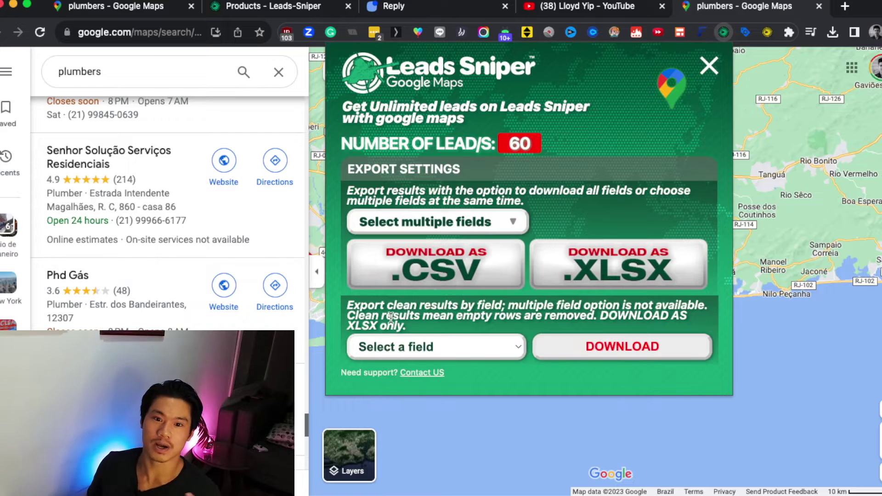
left_click(445, 274)
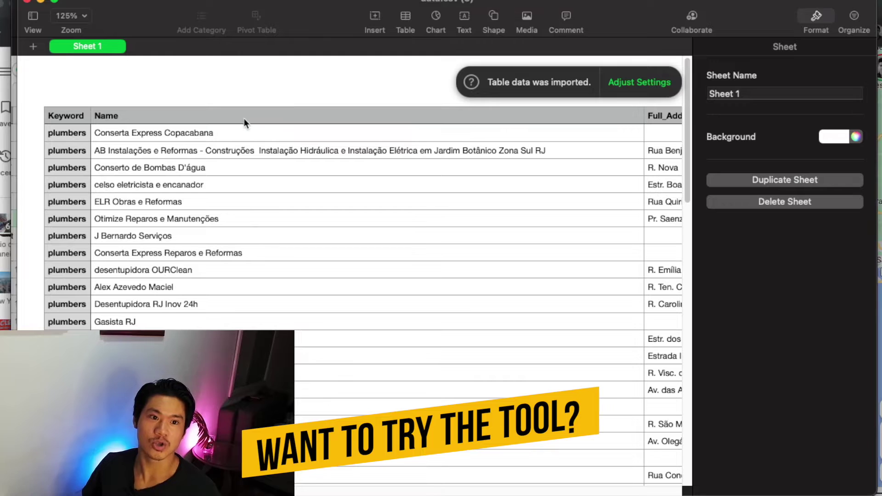
Step: Step through the leads table from Name across Full_Address, Street_Address, Municipality and City columns
left_click(239, 128)
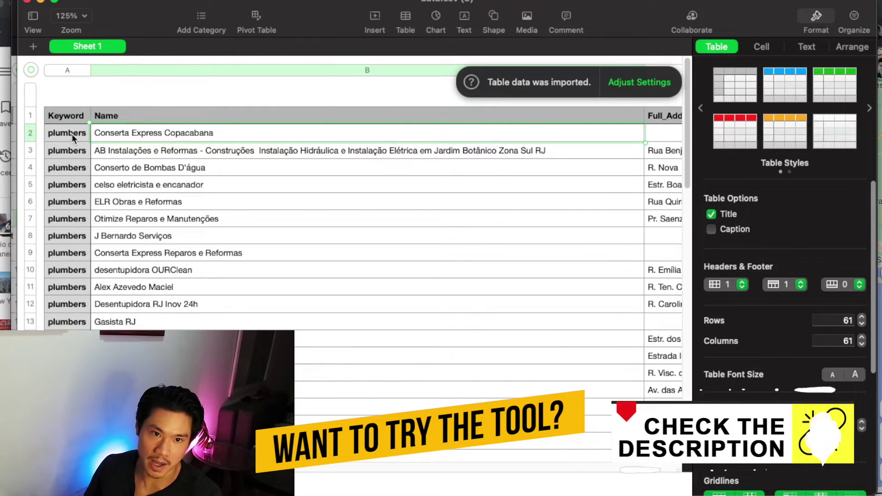
key("Right")
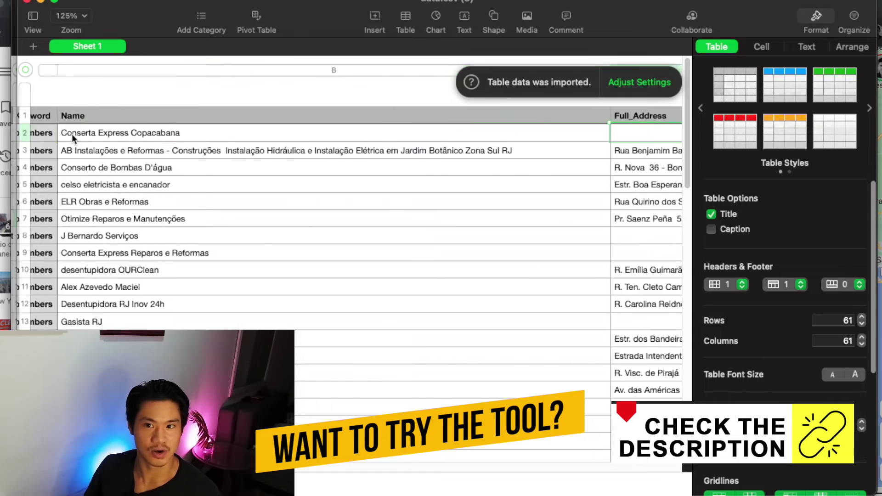
key("Down")
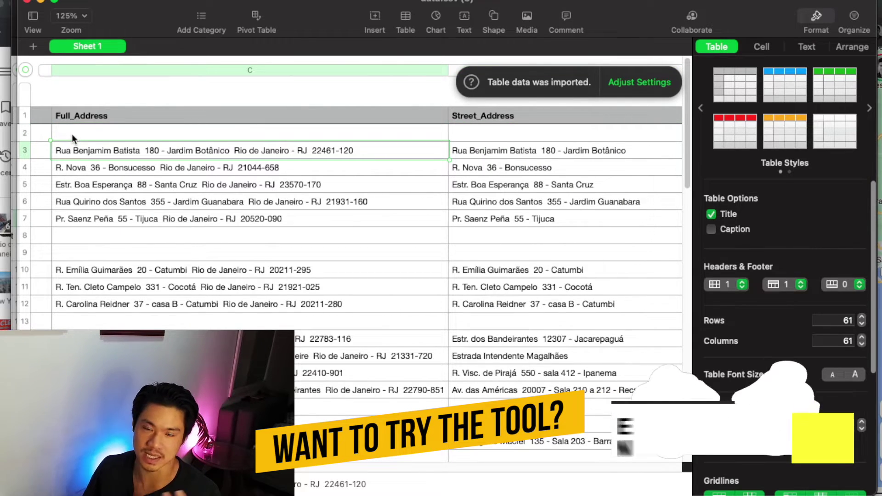
key("Right")
key("Right")
key("Right")
key("Right")
key("Right")
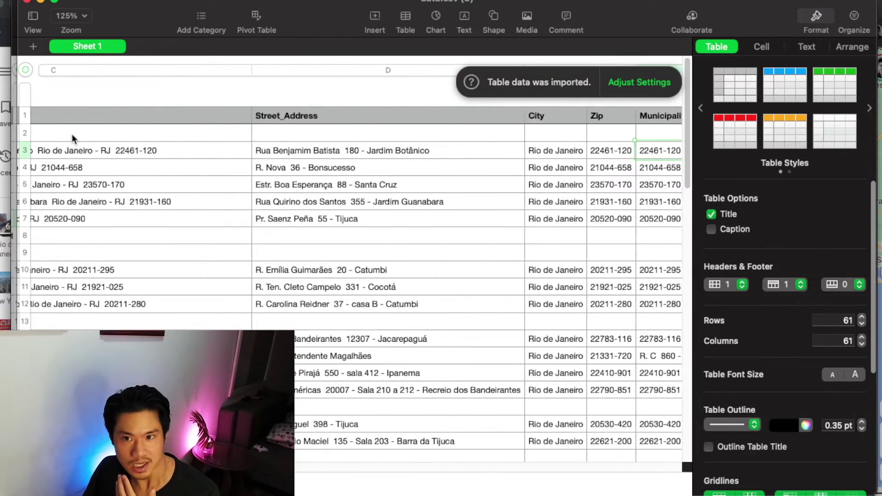
key("Left")
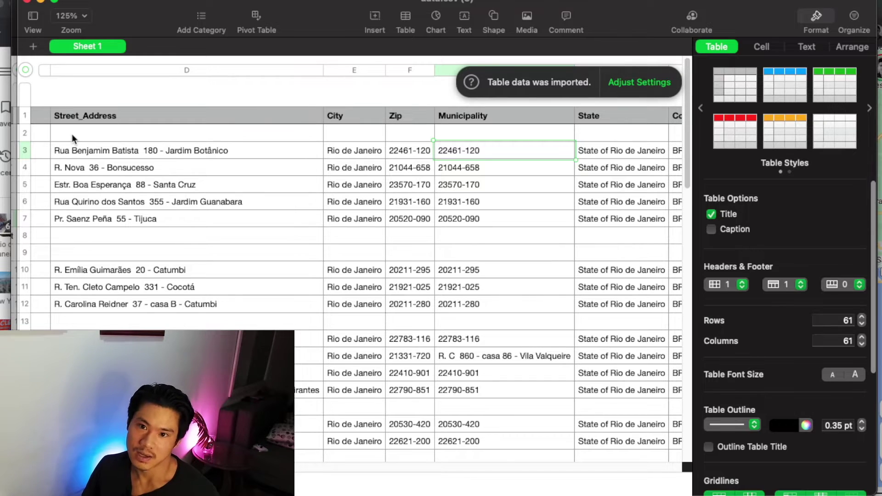
key("Left")
key("Left")
key("Left")
key("Right")
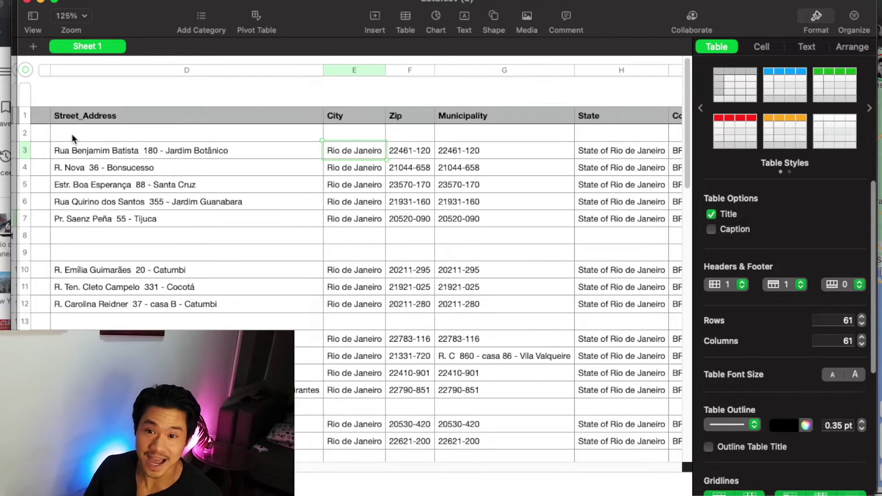
Step: Move on across the Description and Website columns and down the rows to First_category
key("Right")
key("Right")
key("Right")
key("Right")
key("Right")
key("Right")
key("Right")
key("Right")
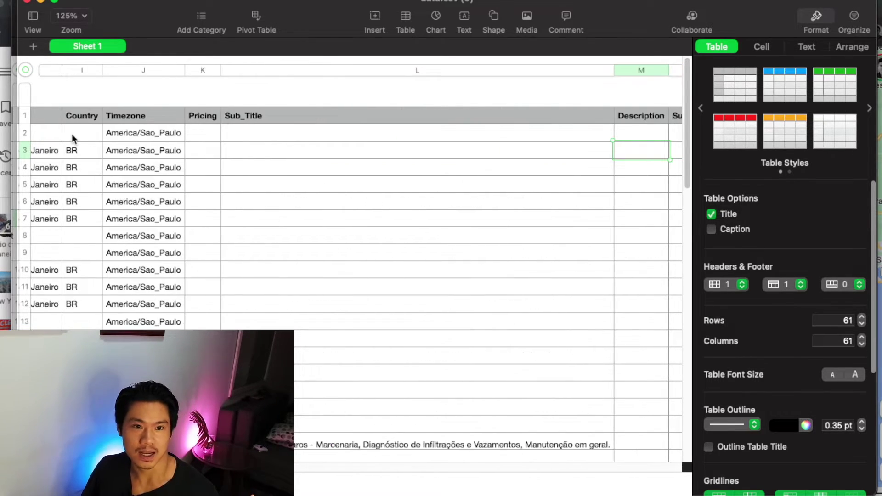
key("Right")
key("Right")
key("Right")
key("Right")
key("Right")
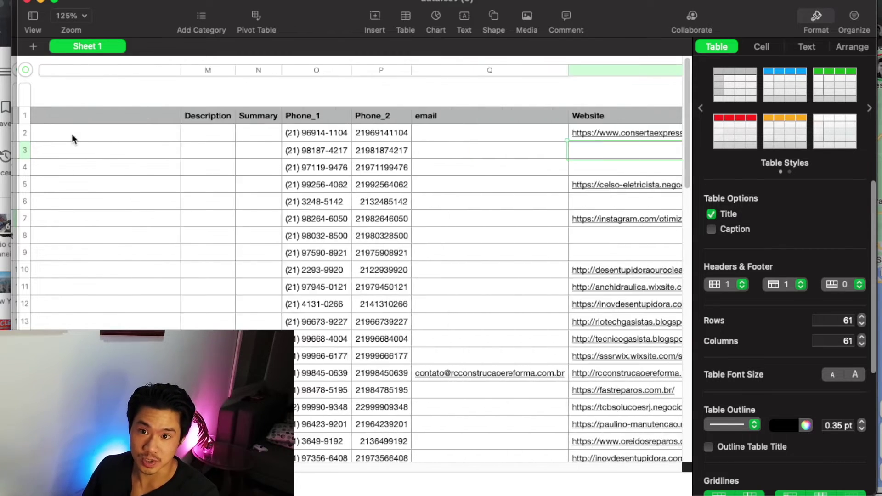
key("Left")
key("Right")
key("Down")
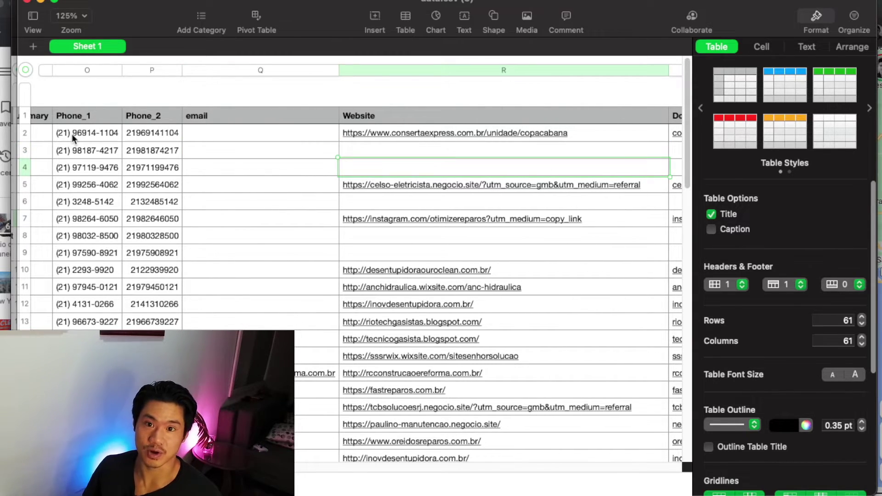
key("Down")
key("Down")
key("Down")
key("Down")
key("Down")
key("Down")
key("Right")
key("Right")
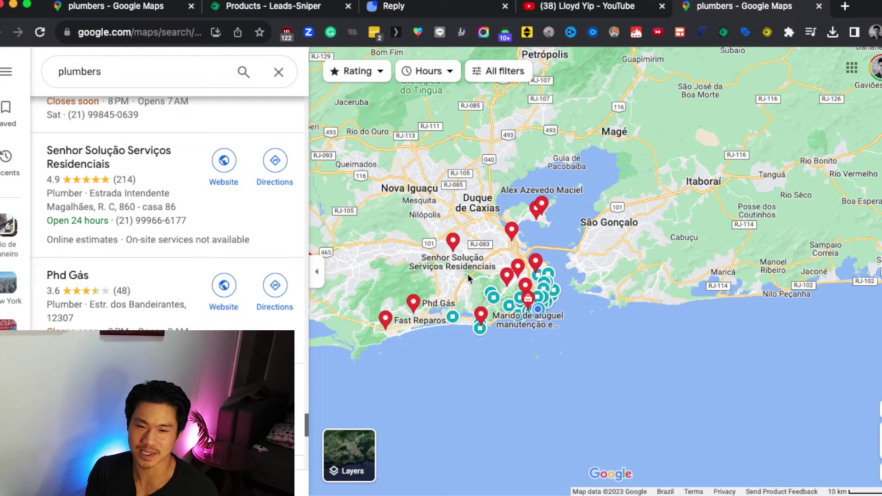
Step: Switch to the Reply tab showing the 2023 Deepfake Outreach Sequence steps
key("super+3")
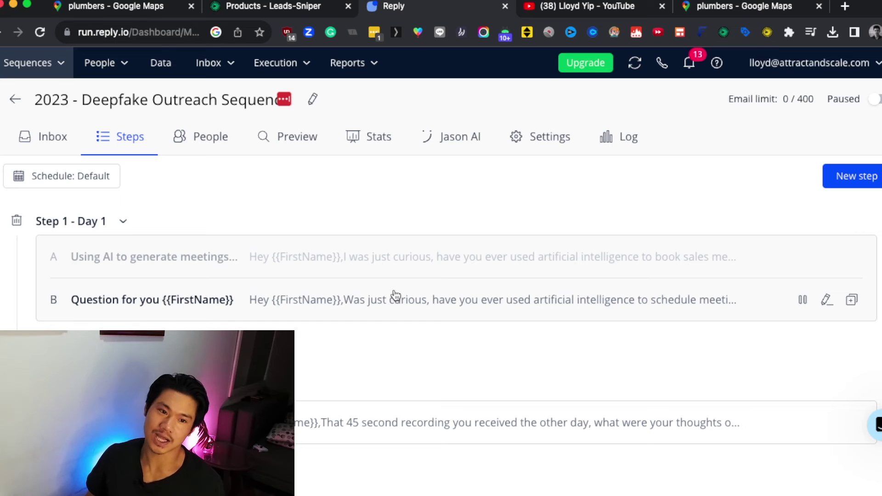
Step: Open Step 1's email variant B and change it to an SMS step
left_click(366, 301)
left_click(354, 122)
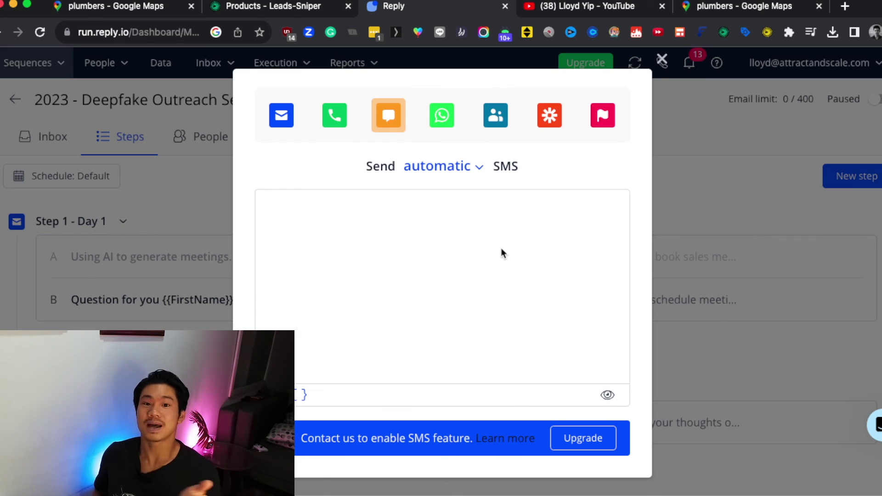
Step: Close the SMS step editor and switch to the YouTube channel page
key("Escape")
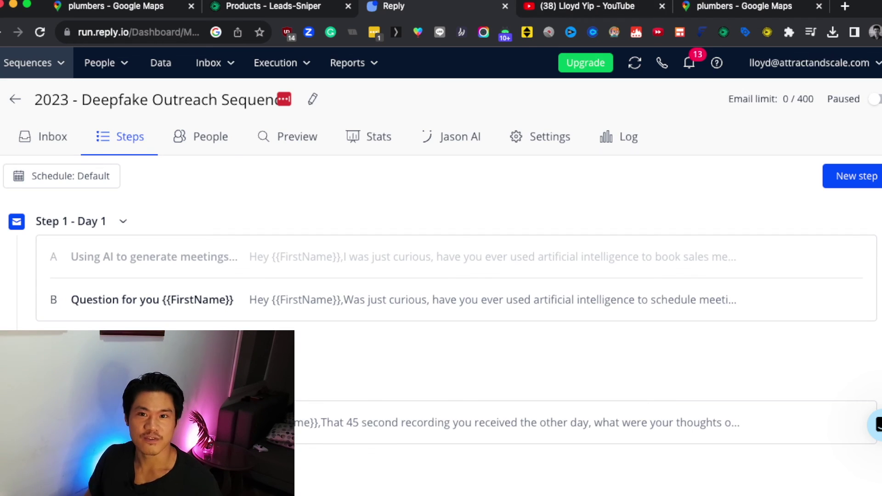
left_click(588, 7)
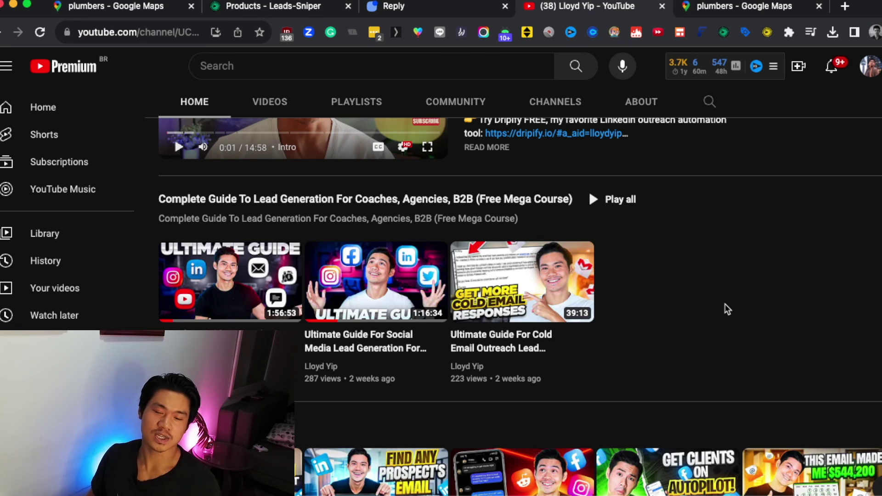